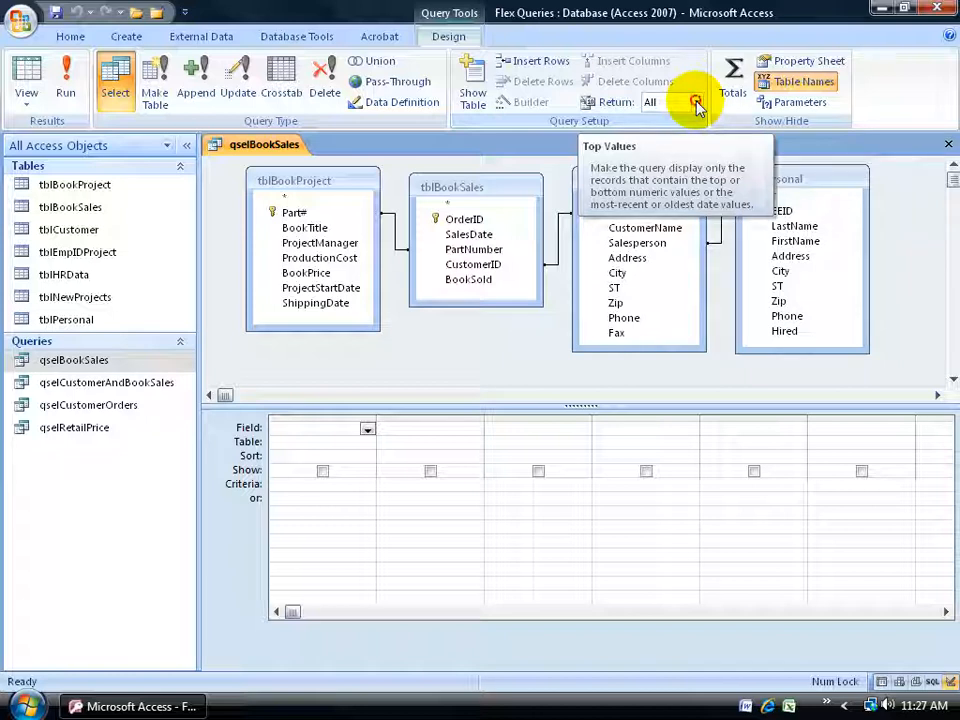
{"action": "left_click", "coordinate": [699, 104]}
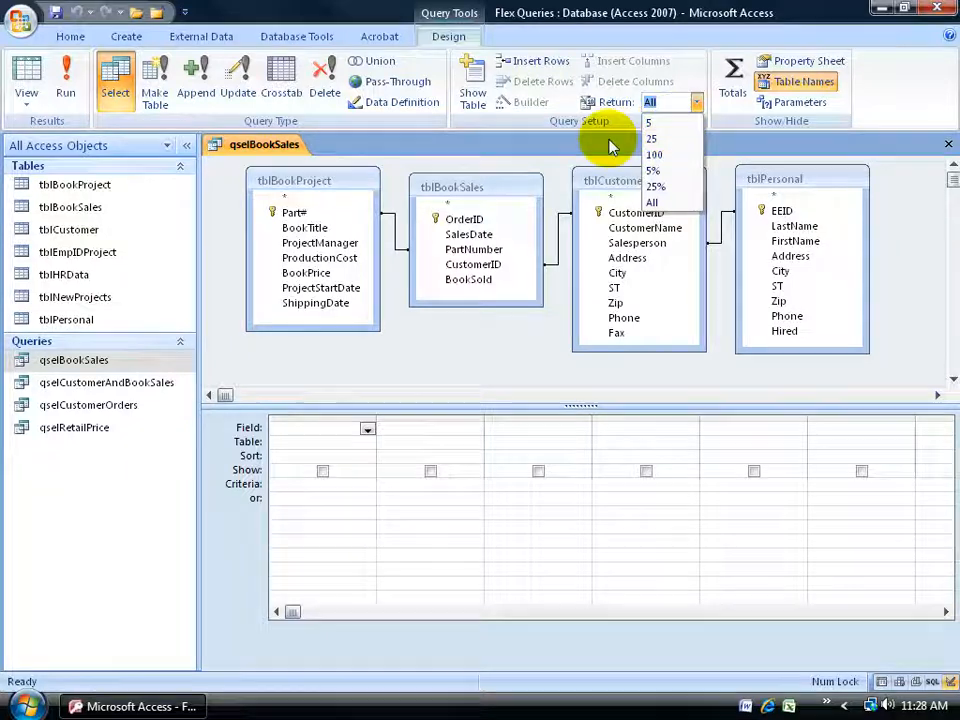
{"action": "left_click", "coordinate": [558, 168]}
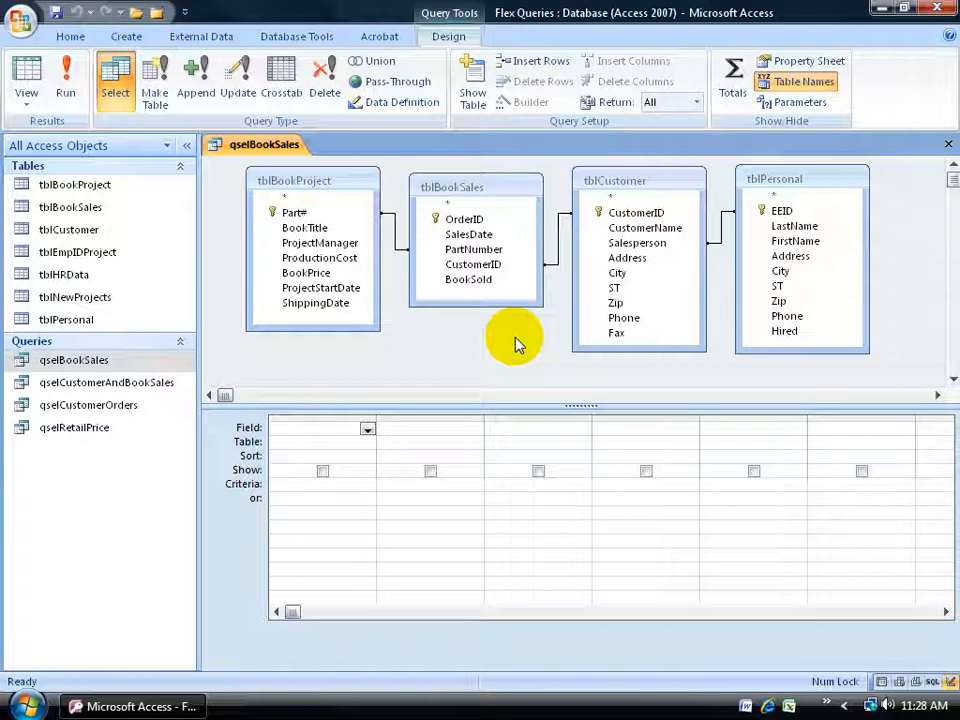
Add CustomerName from tblCustomer and BookSold from tblBookSales to the query design and run the query to inspect its records
{"action": "double_click", "coordinate": [640, 229]}
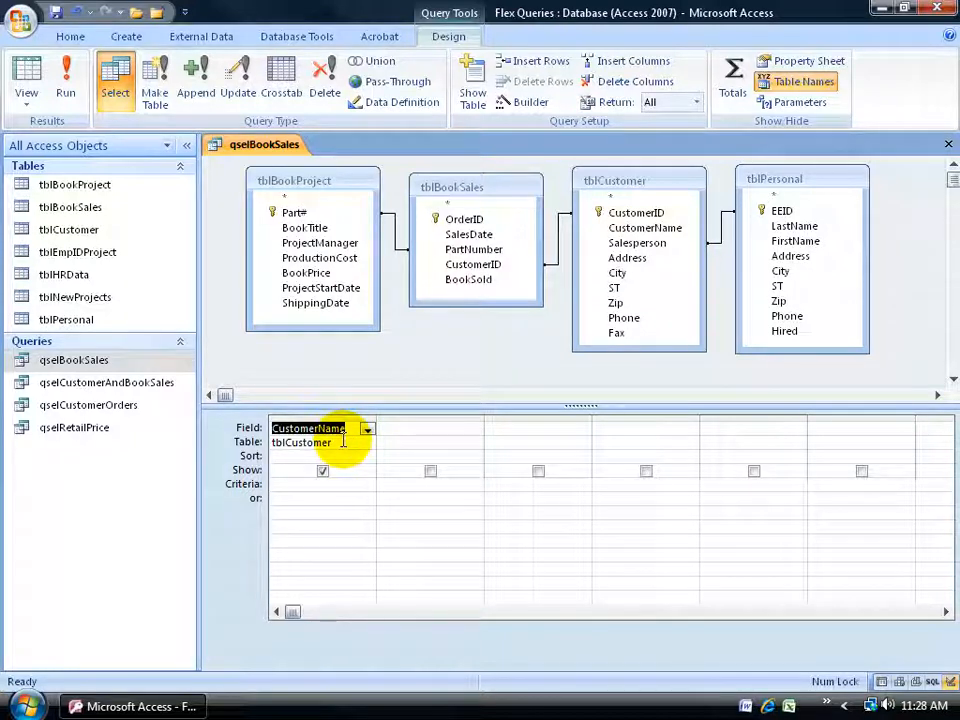
{"action": "left_click", "coordinate": [481, 281]}
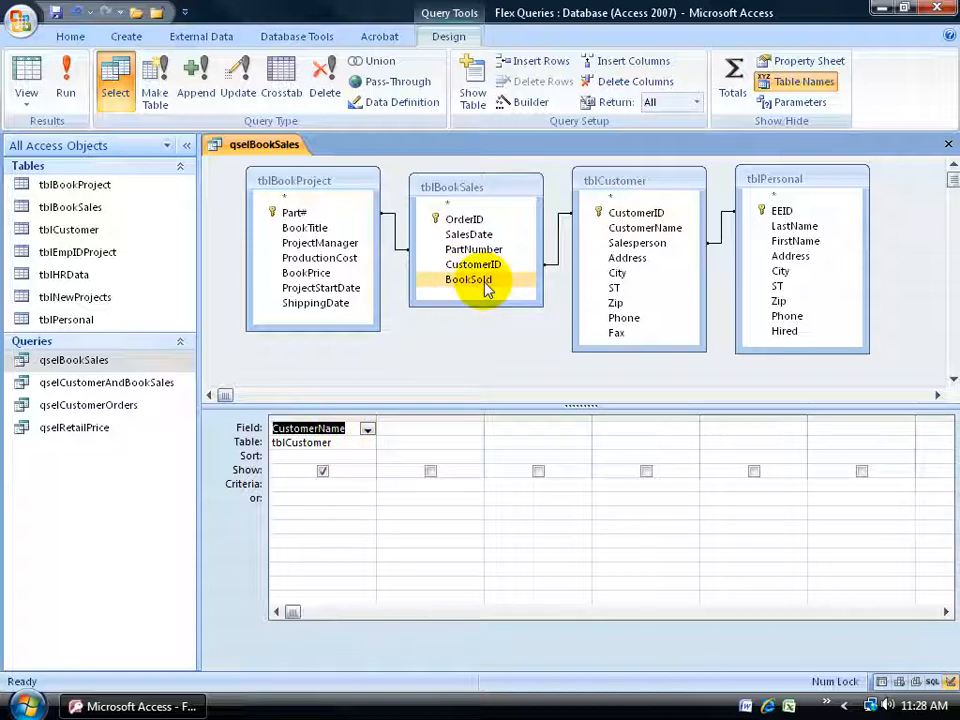
{"action": "double_click", "coordinate": [487, 289]}
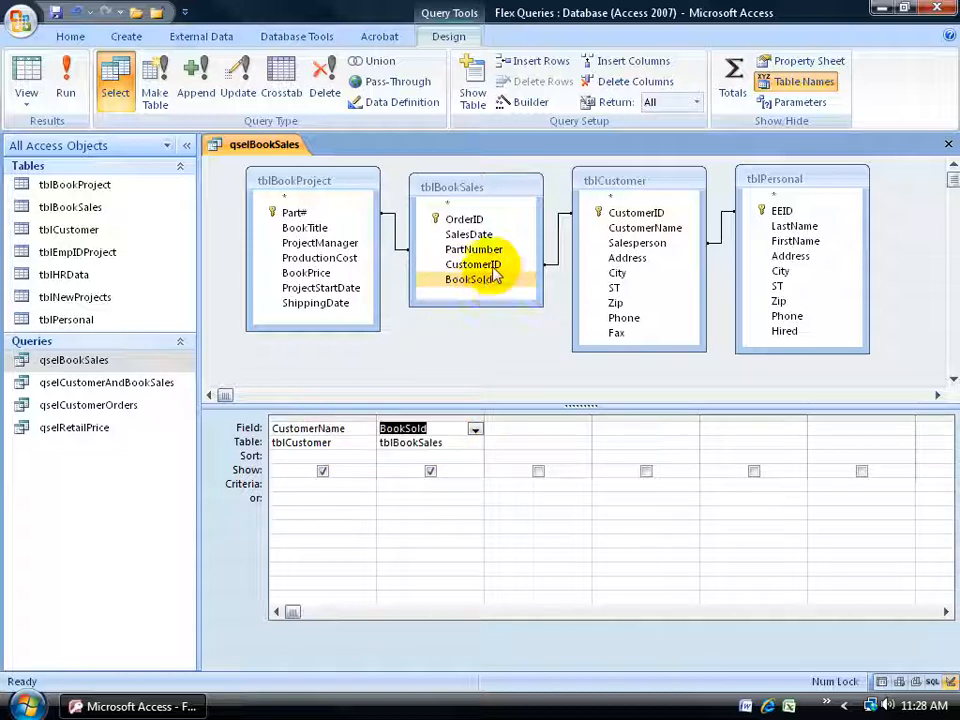
{"action": "left_click", "coordinate": [66, 80]}
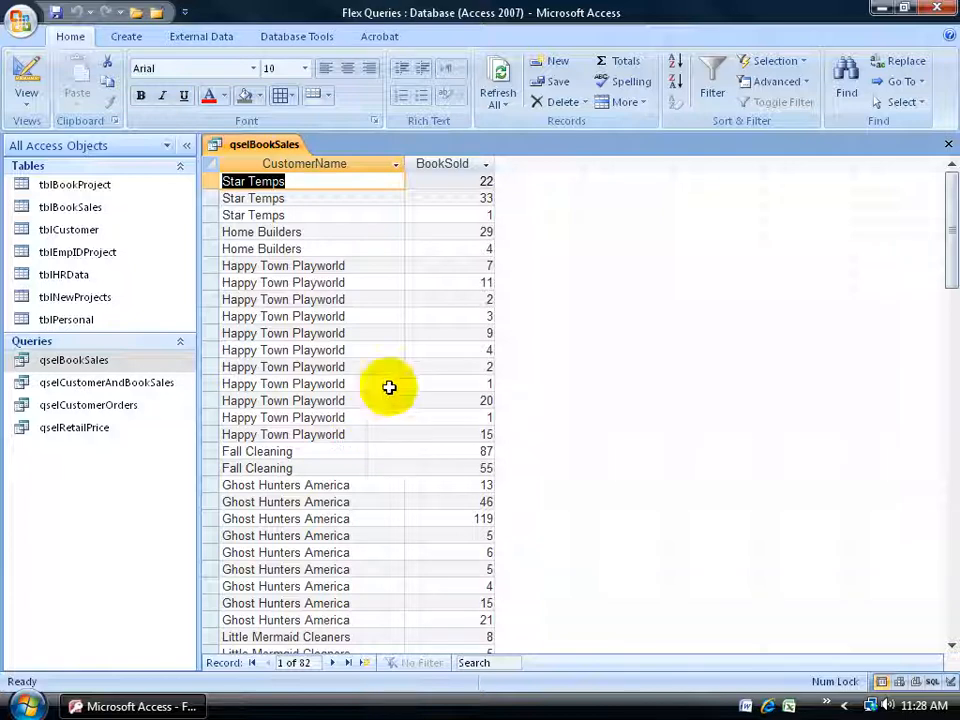
{"action": "left_click", "coordinate": [458, 264]}
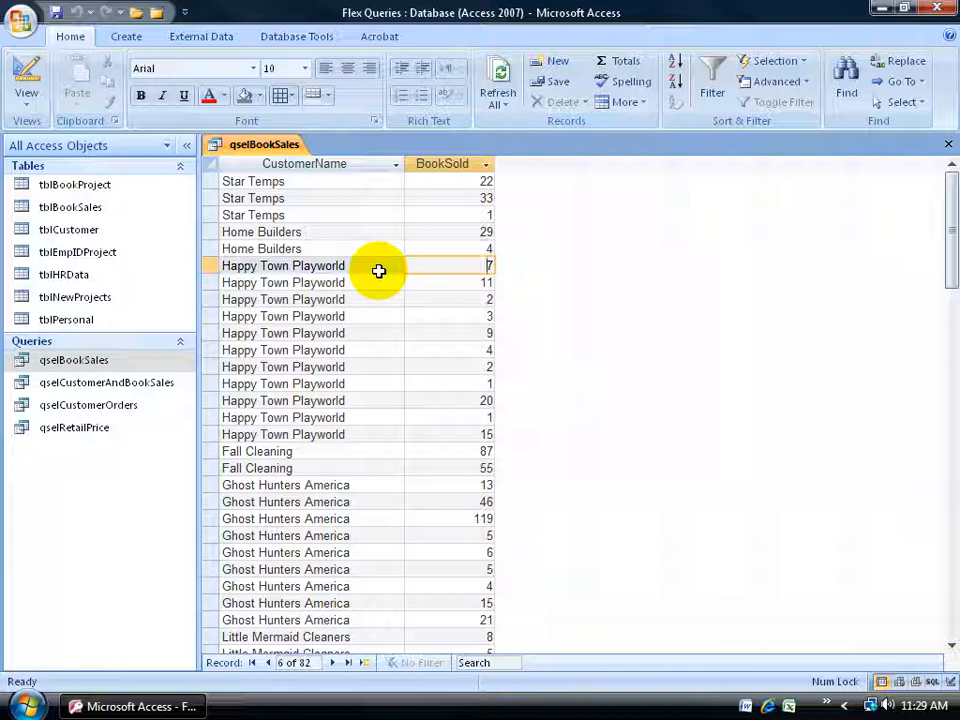
Add the OrderID field from tblBookSales to the query and run it to inspect the customers' individual orders
{"action": "left_click", "coordinate": [21, 67]}
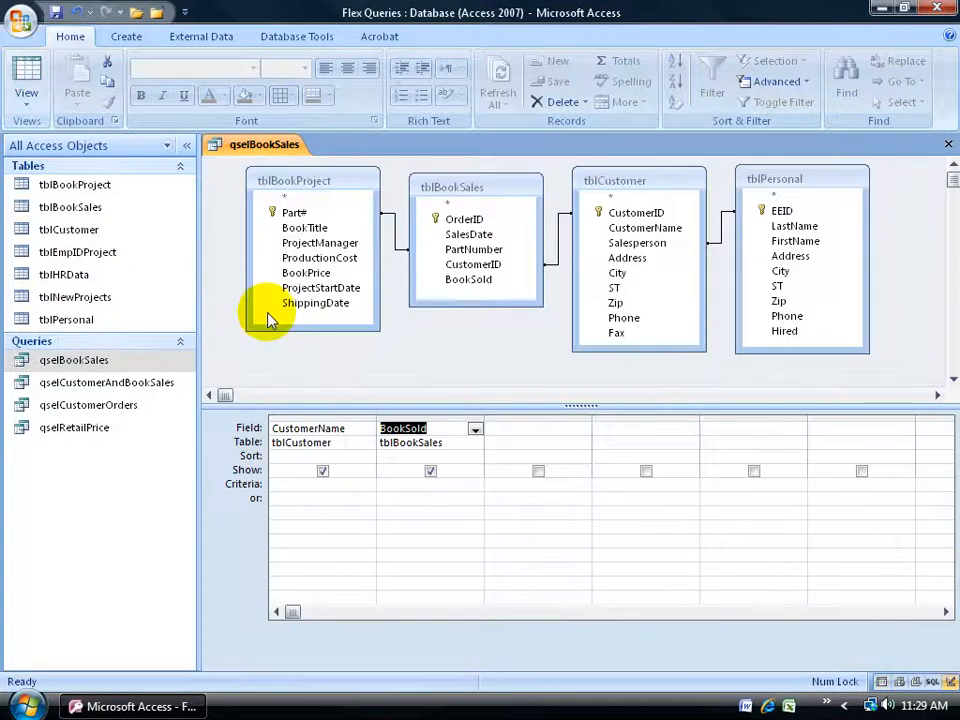
{"action": "double_click", "coordinate": [462, 219]}
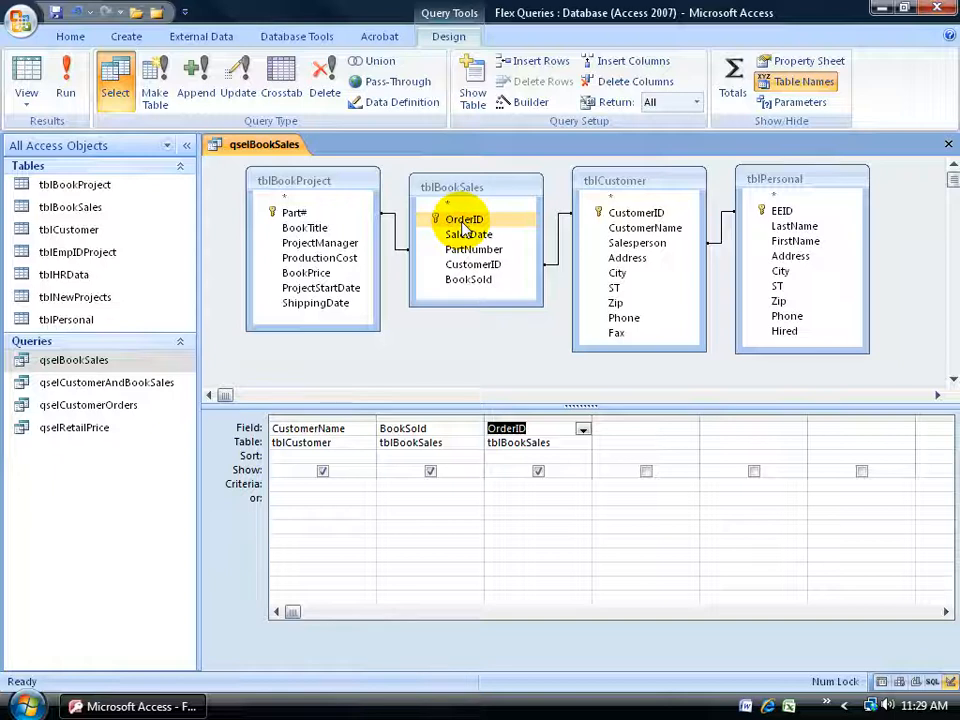
{"action": "left_click", "coordinate": [68, 85]}
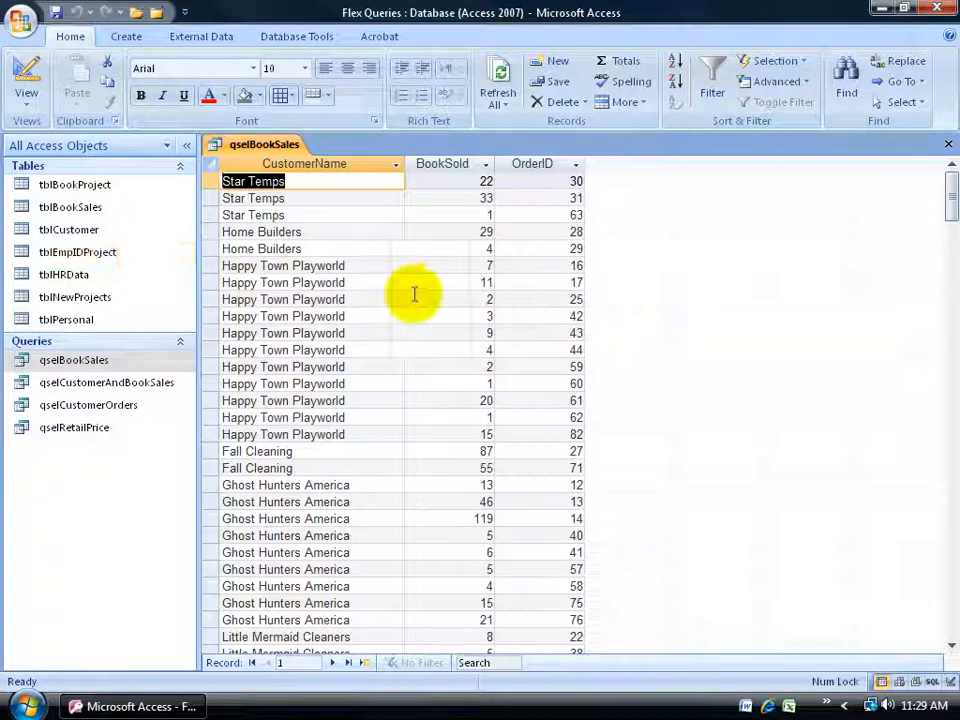
{"action": "left_click", "coordinate": [551, 265]}
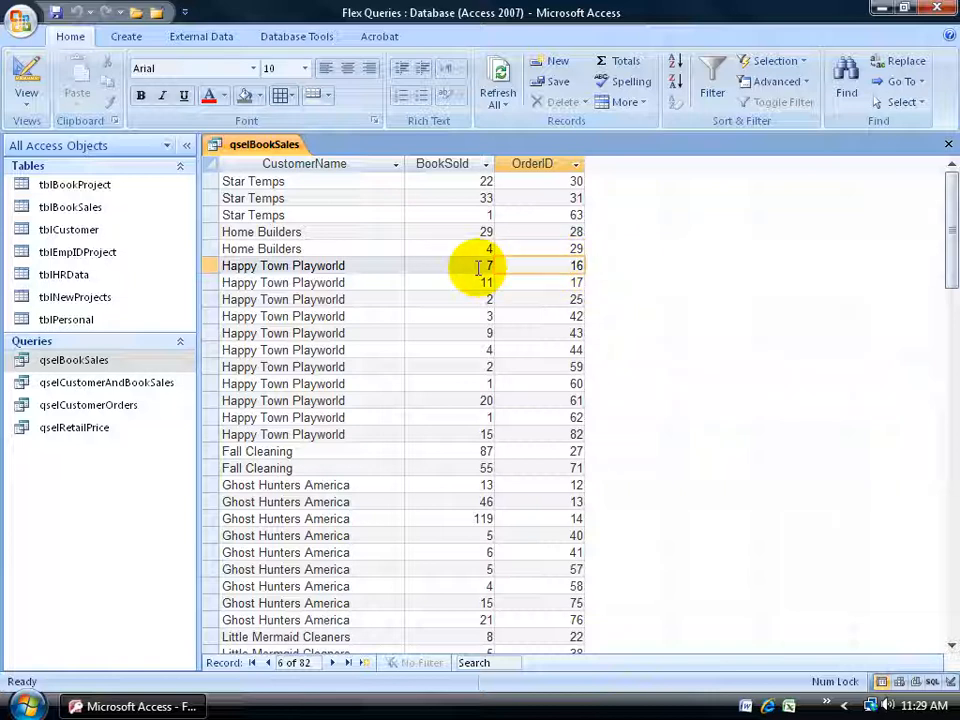
{"action": "left_click", "coordinate": [542, 281]}
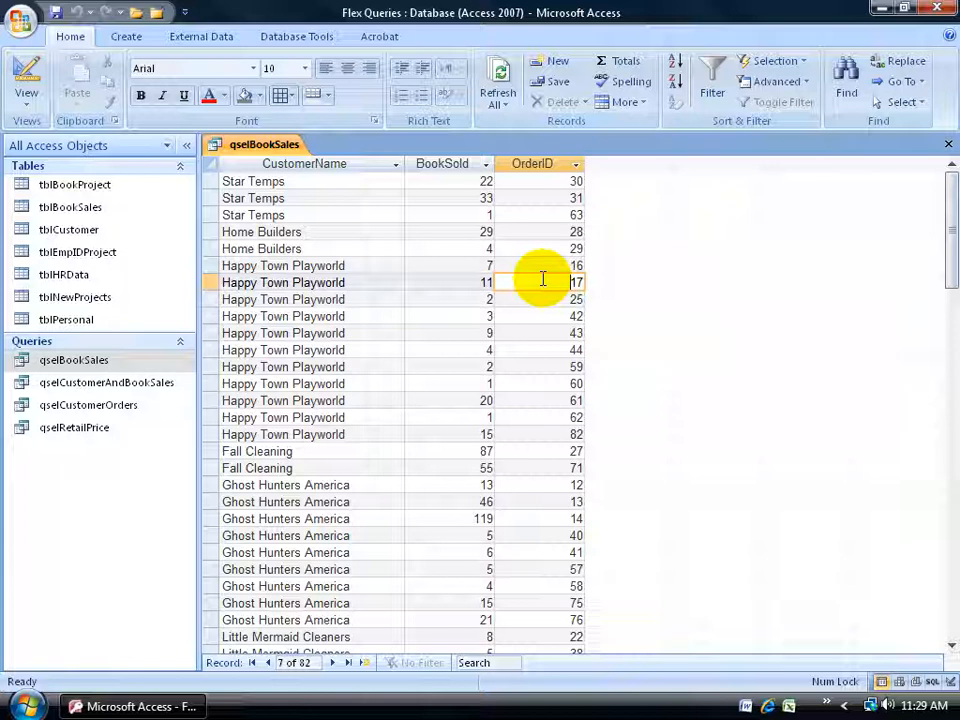
Return to the query design and delete the OrderID column
{"action": "left_click", "coordinate": [27, 72]}
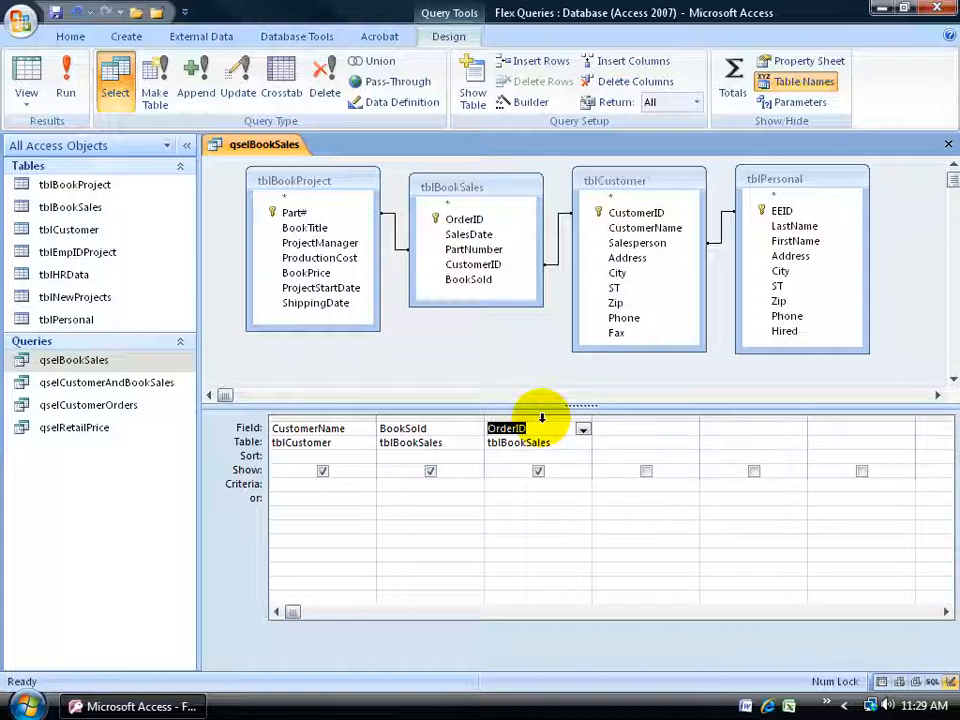
{"action": "left_click", "coordinate": [541, 418]}
{"action": "key", "text": "Delete"}
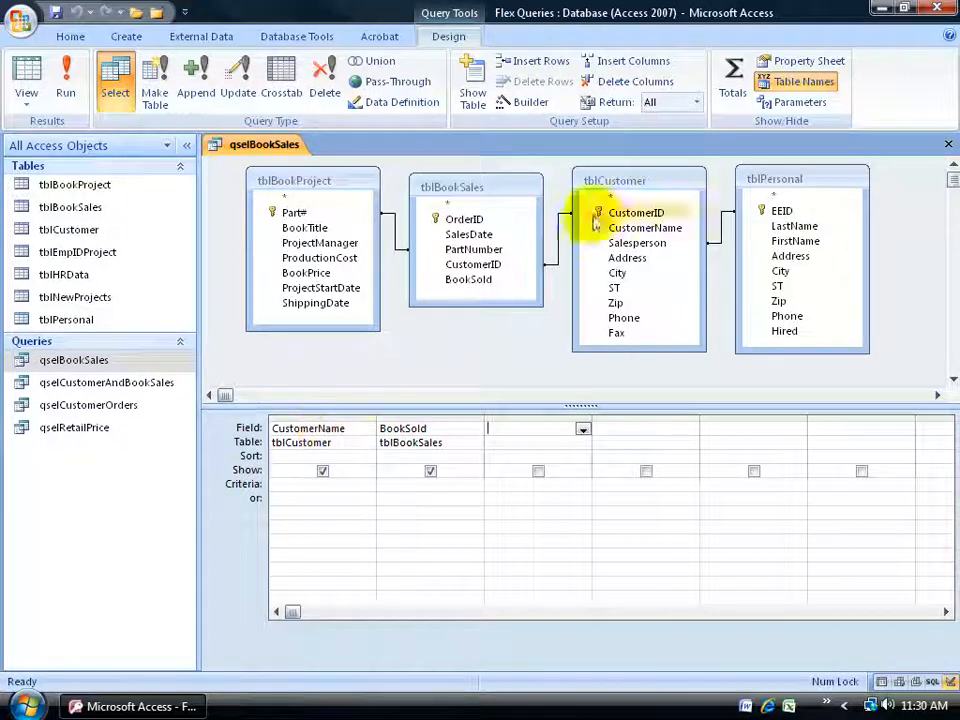
Turn on totals, keep CustomerName as Group By, set the BookSold total to Sum, and run the query
{"action": "left_click", "coordinate": [732, 75]}
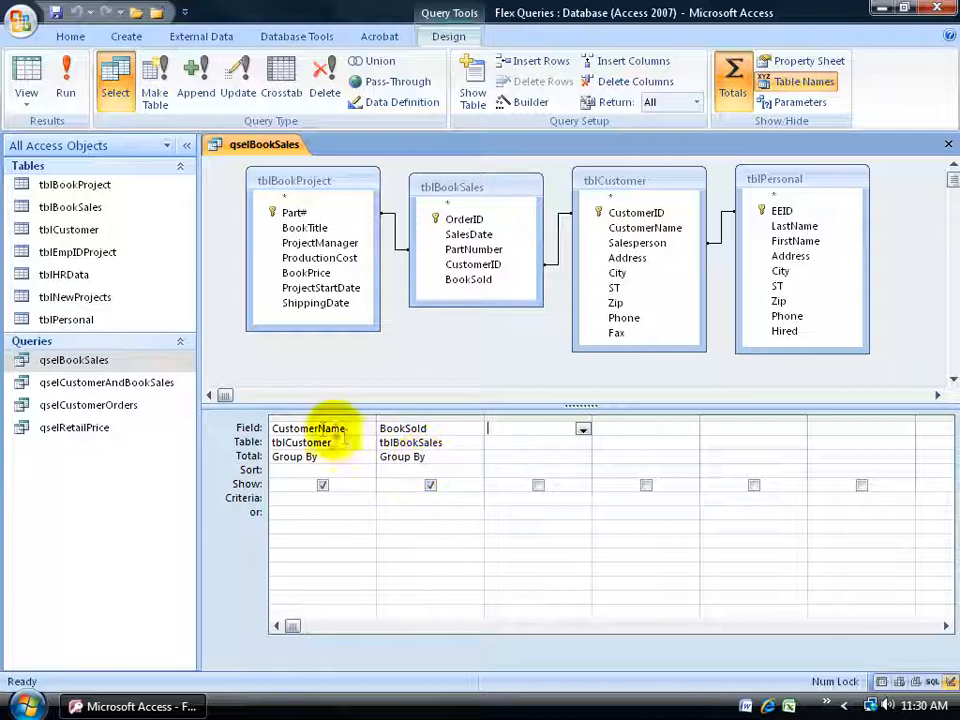
{"action": "left_click", "coordinate": [306, 428]}
{"action": "left_click", "coordinate": [316, 455]}
{"action": "left_click", "coordinate": [433, 456]}
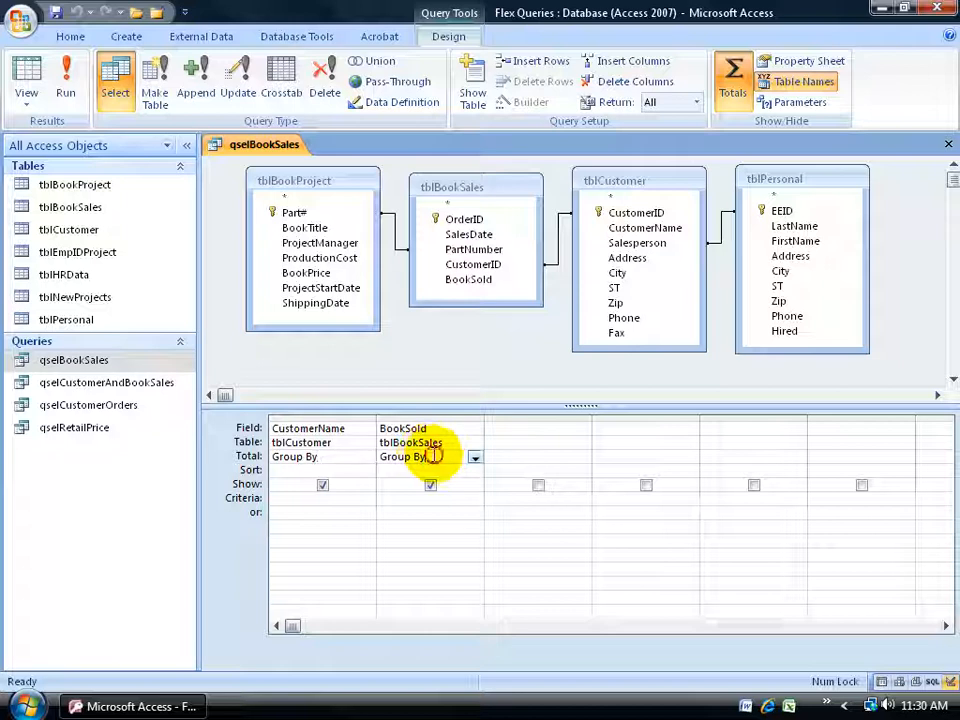
{"action": "left_click", "coordinate": [475, 457]}
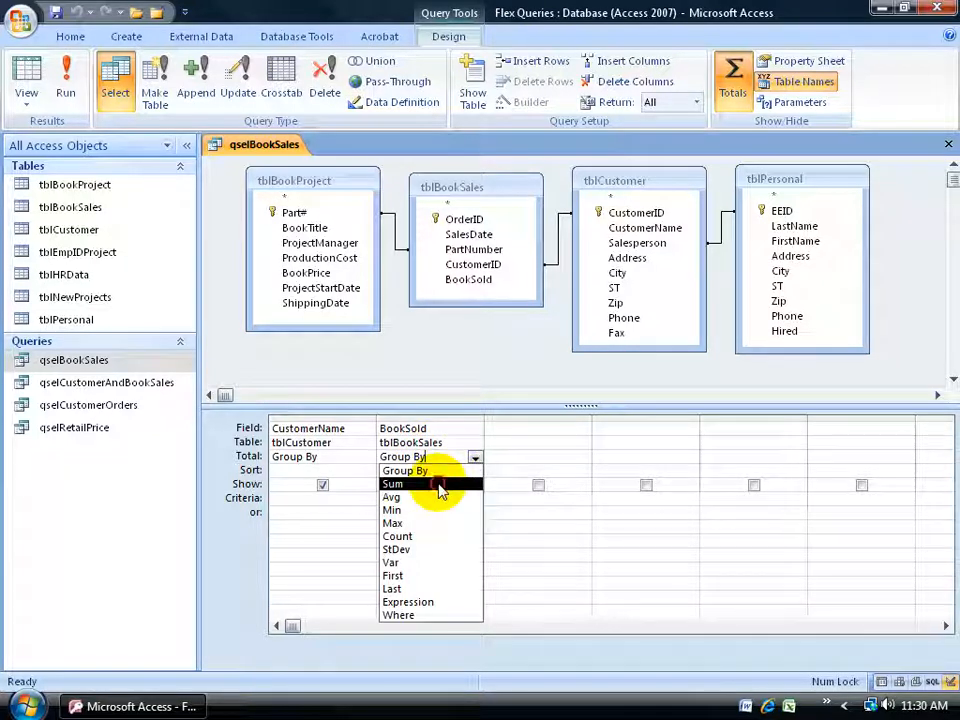
{"action": "left_click", "coordinate": [441, 484]}
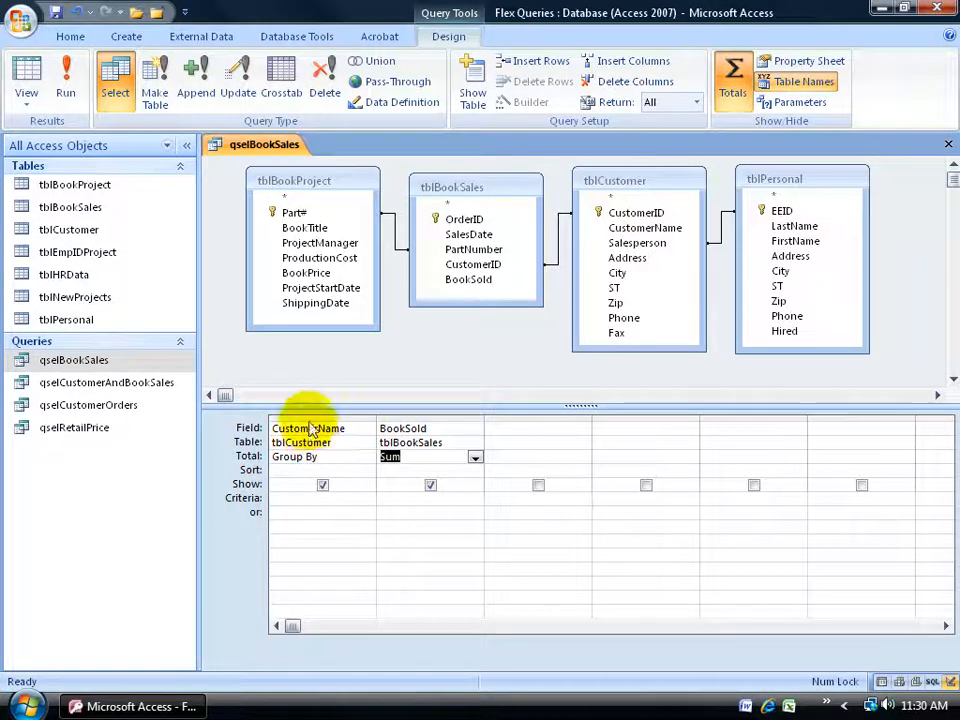
{"action": "left_click", "coordinate": [68, 86]}
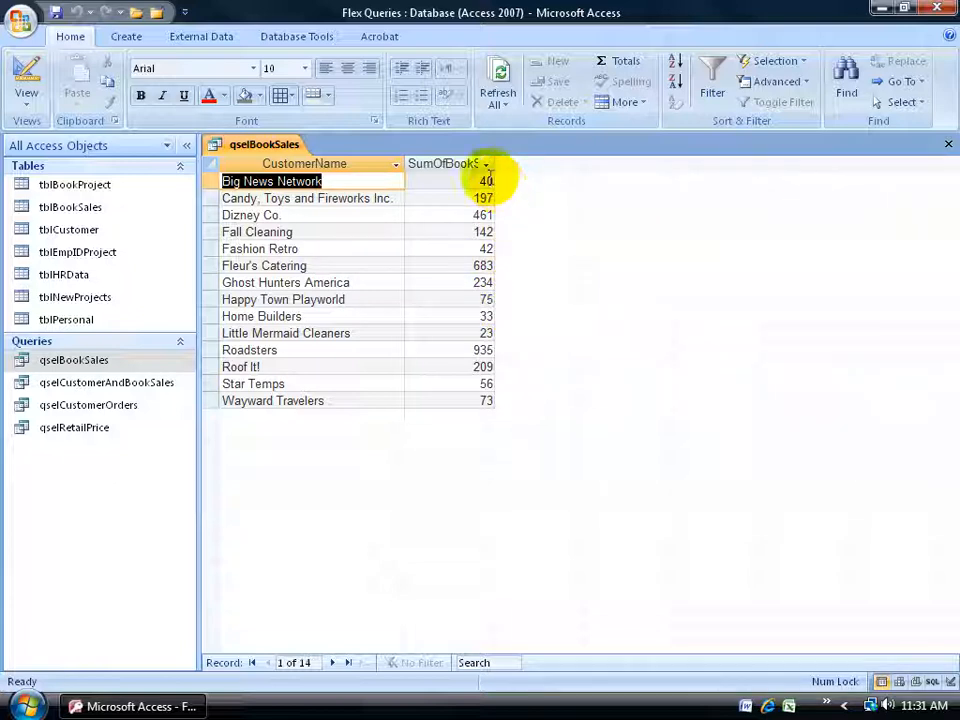
Sort the summed books column from smallest to largest in the results and clear that sort again
{"action": "left_click", "coordinate": [485, 165]}
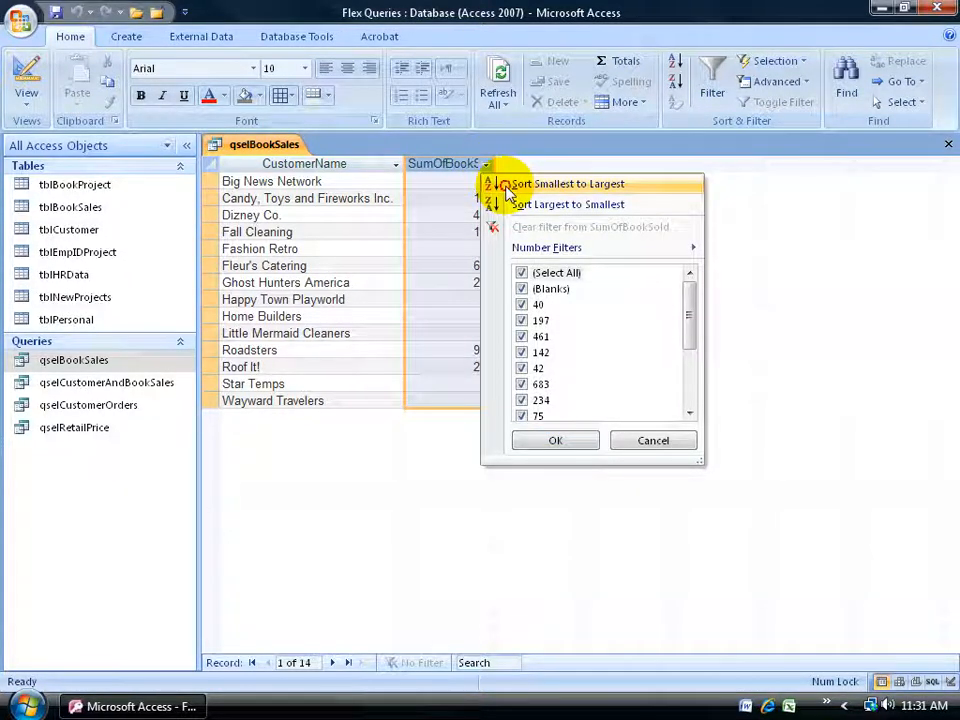
{"action": "left_click", "coordinate": [510, 186]}
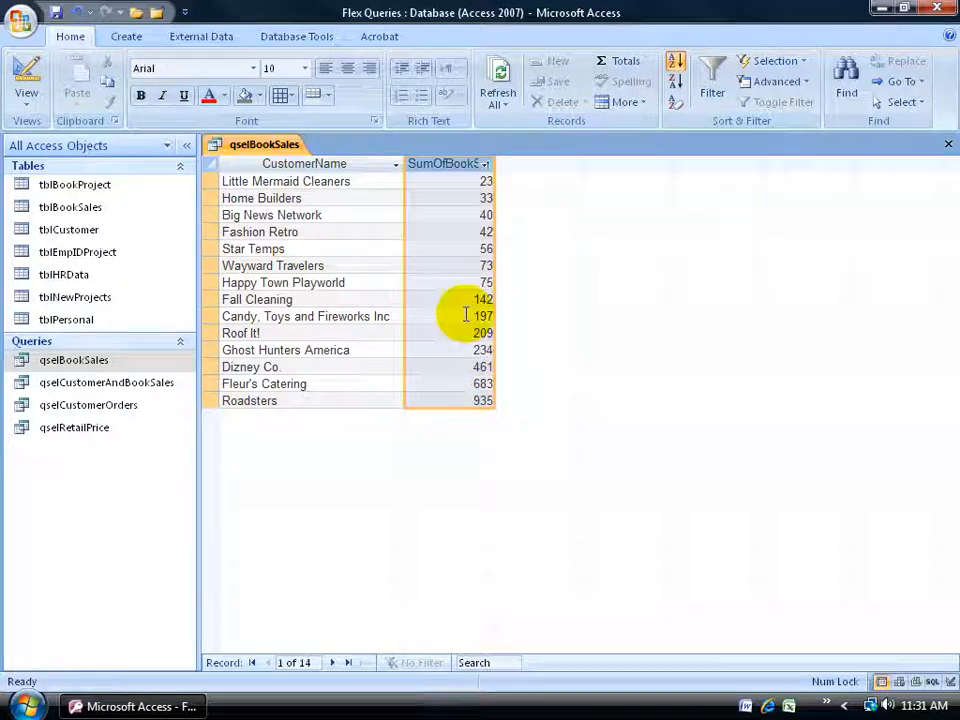
{"action": "left_click", "coordinate": [683, 110]}
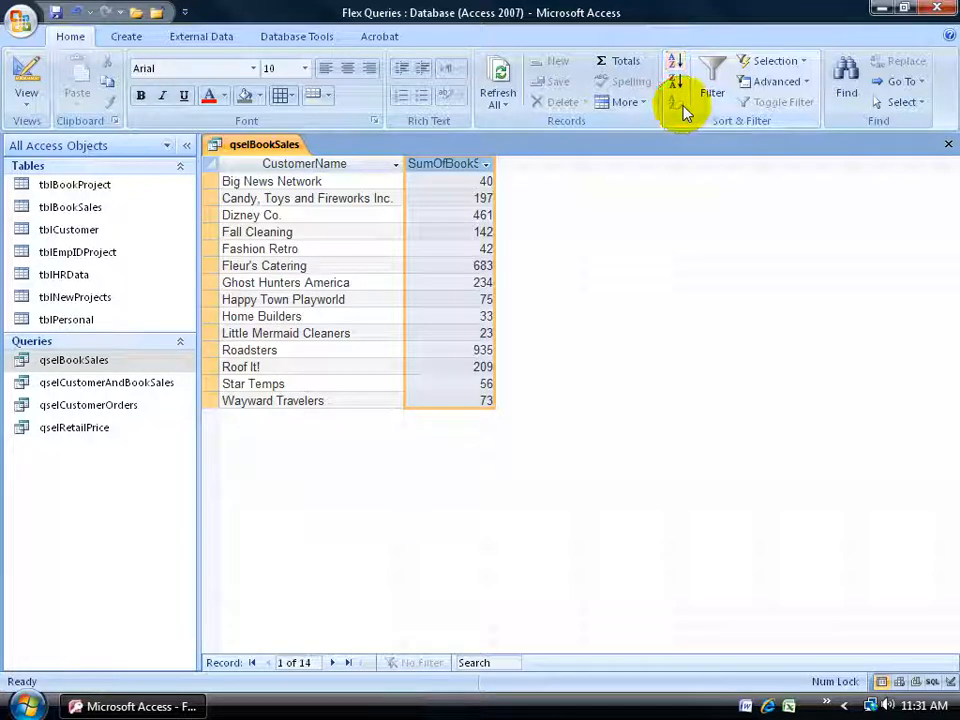
Set the query design to return only the top 5 values and run the query
{"action": "left_click", "coordinate": [30, 75]}
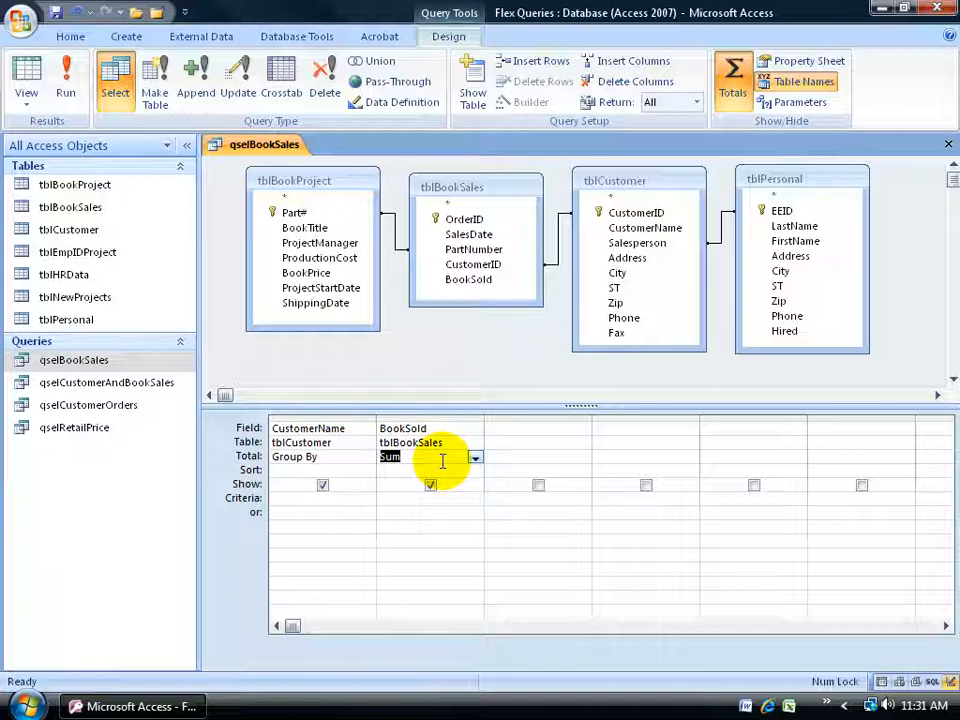
{"action": "left_click", "coordinate": [697, 102]}
{"action": "left_click", "coordinate": [690, 122]}
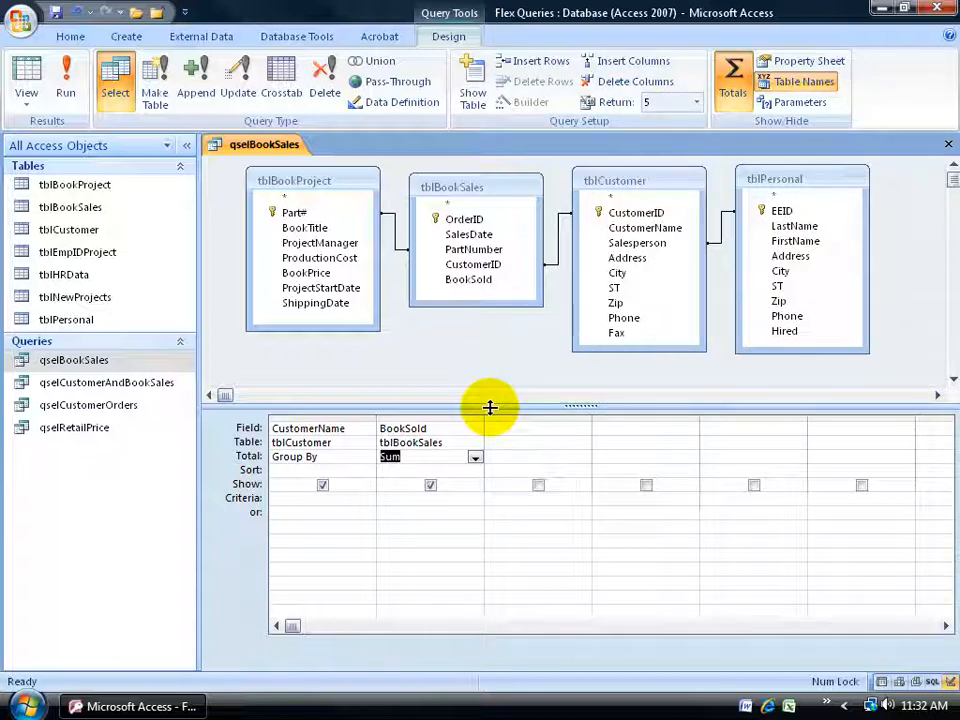
{"action": "left_click", "coordinate": [66, 80]}
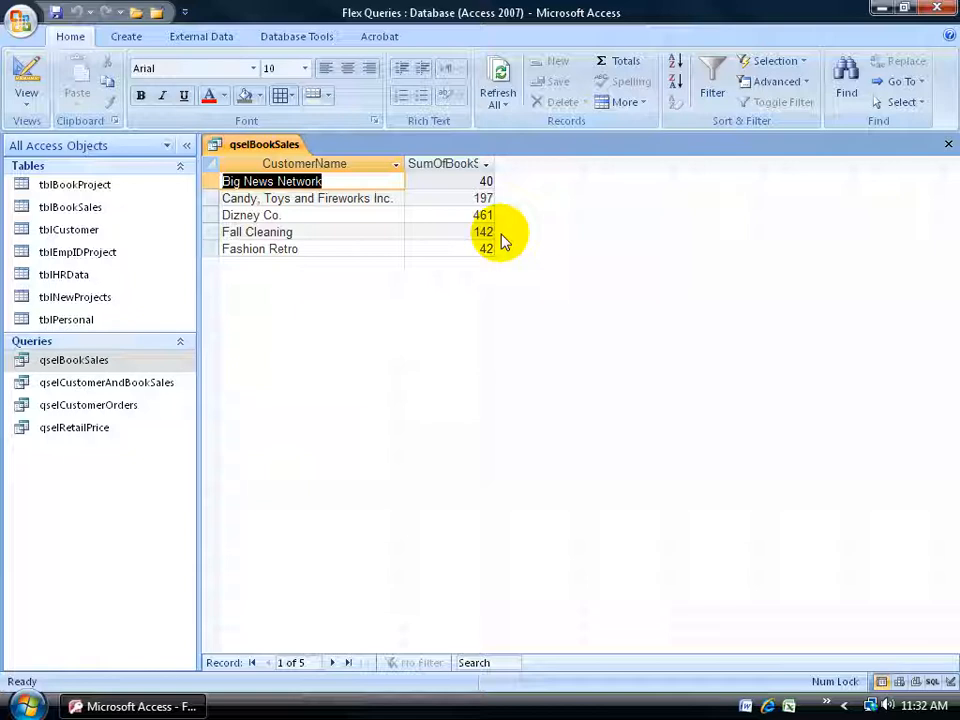
Set the BookSold column's sort order to Descending in the query design and run the query
{"action": "left_click", "coordinate": [27, 78]}
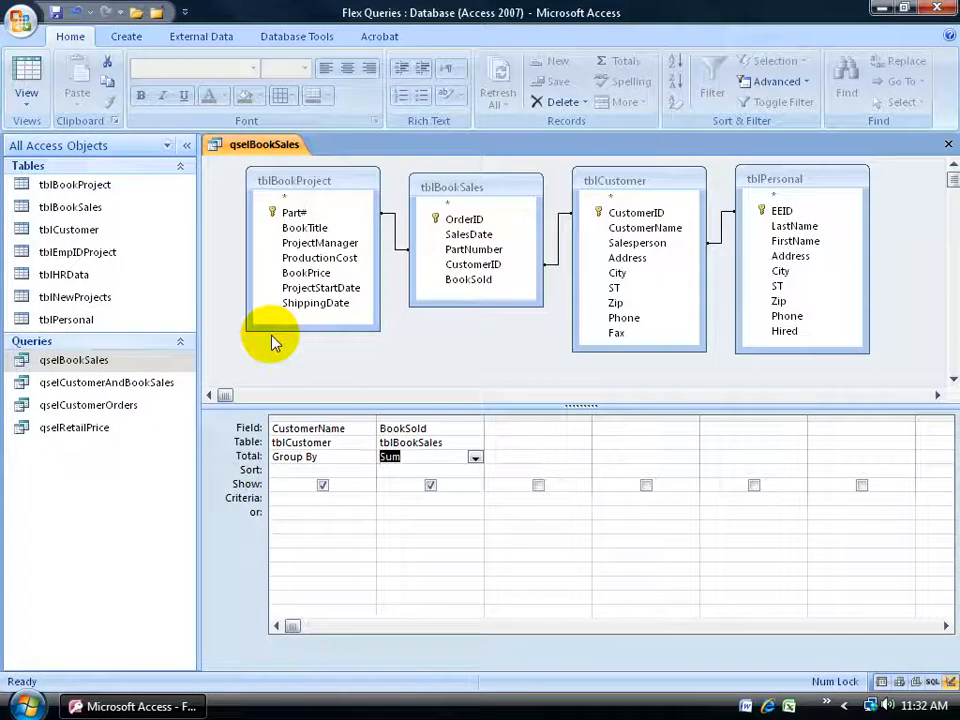
{"action": "left_click", "coordinate": [401, 470]}
{"action": "left_click", "coordinate": [475, 471]}
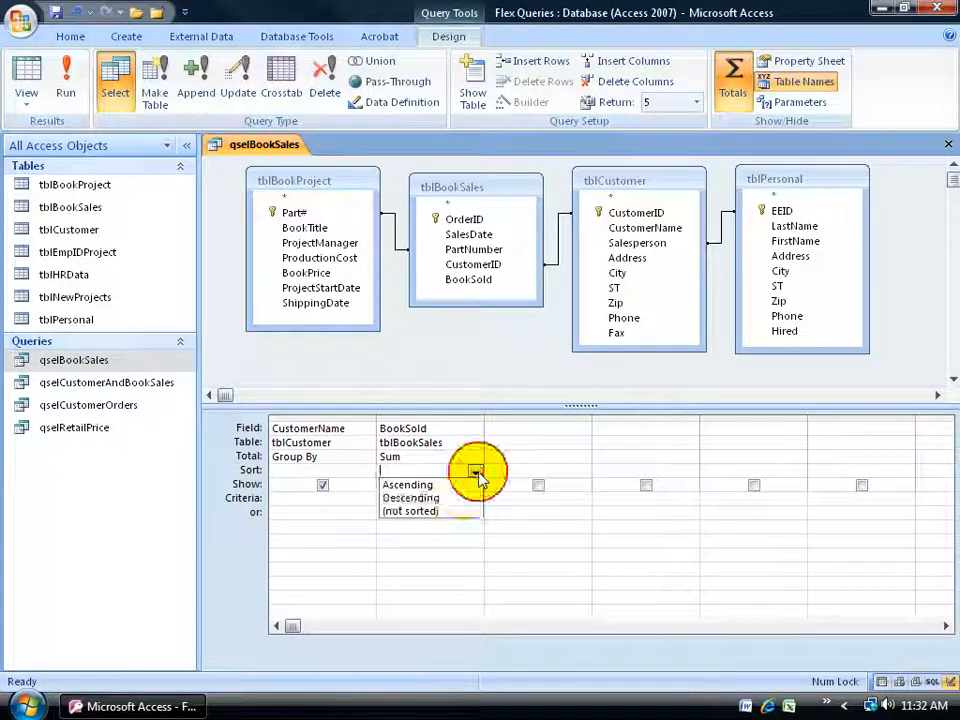
{"action": "left_click", "coordinate": [468, 500]}
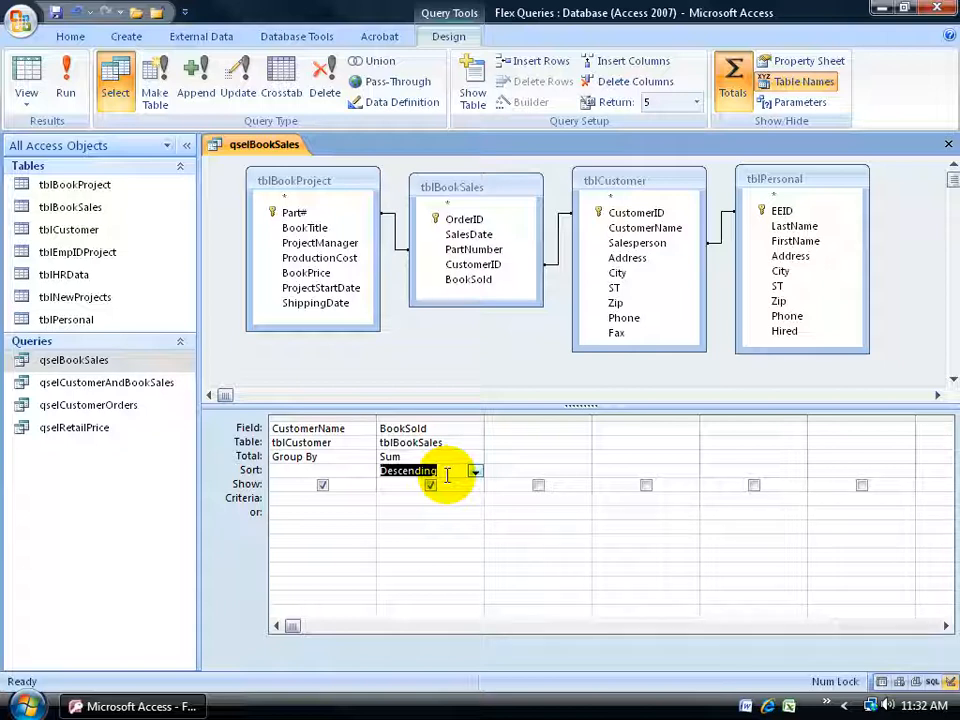
{"action": "left_click", "coordinate": [65, 80]}
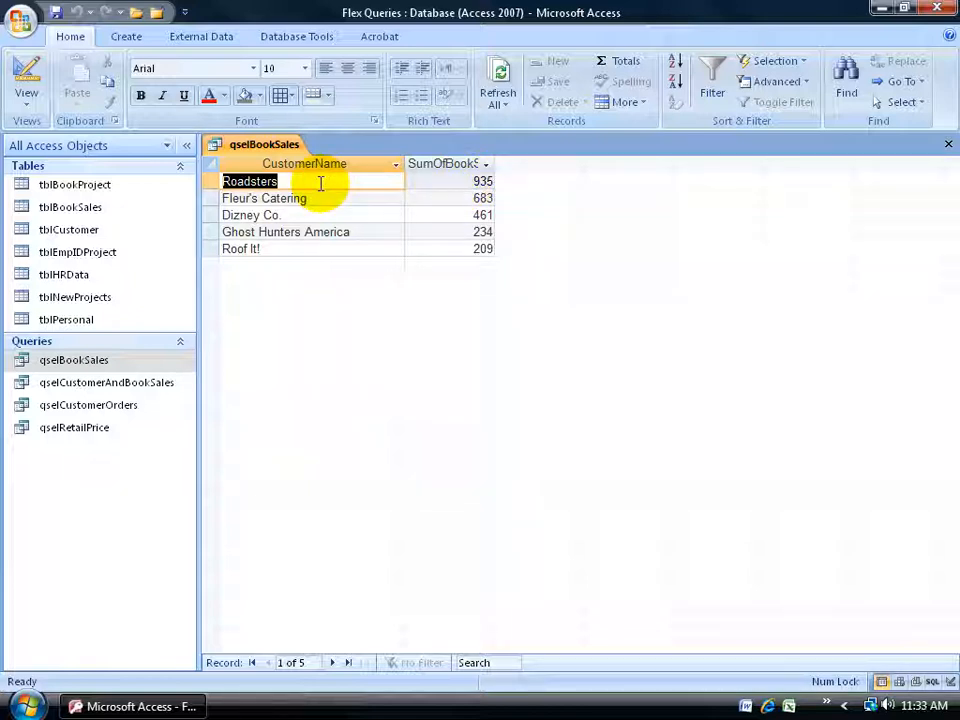
Set the query design to return All values and run the query
{"action": "left_click", "coordinate": [26, 80]}
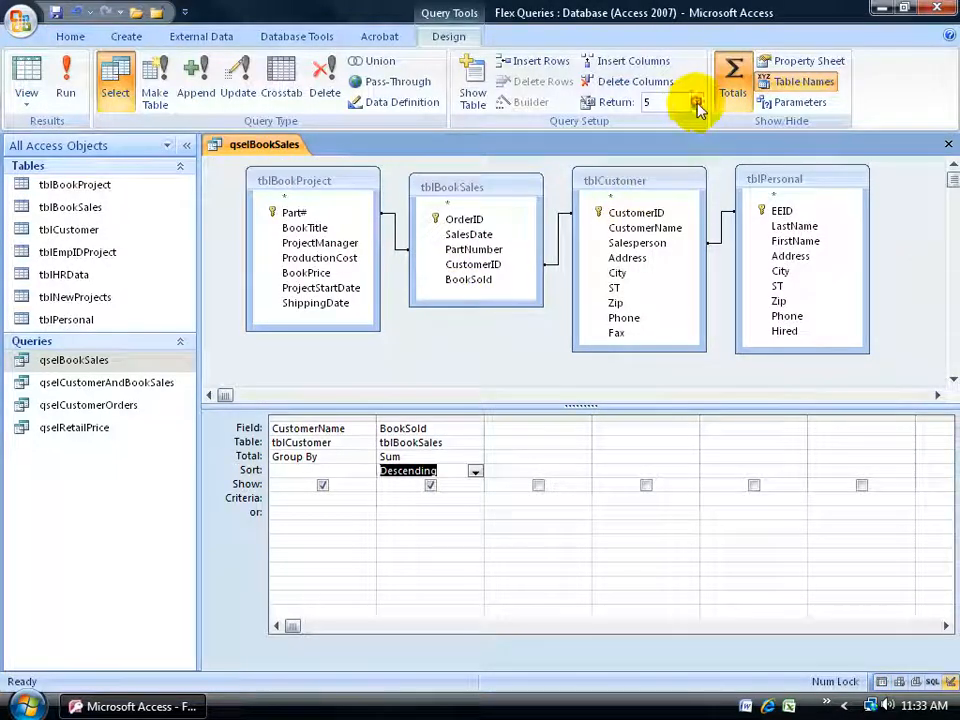
{"action": "left_click", "coordinate": [698, 104]}
{"action": "left_click", "coordinate": [688, 203]}
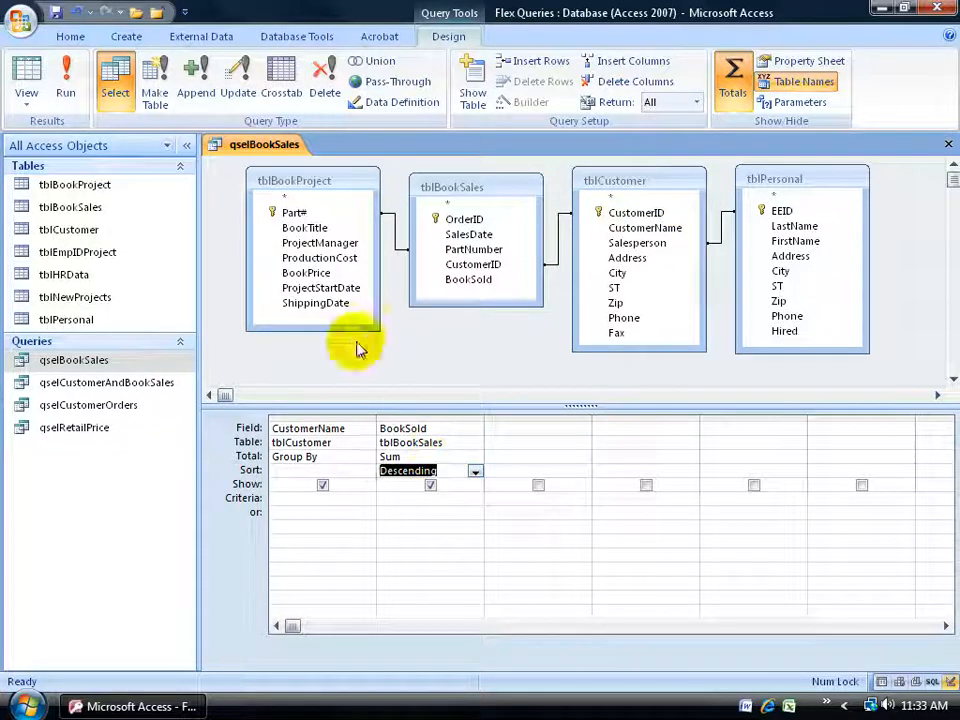
{"action": "left_click", "coordinate": [65, 85]}
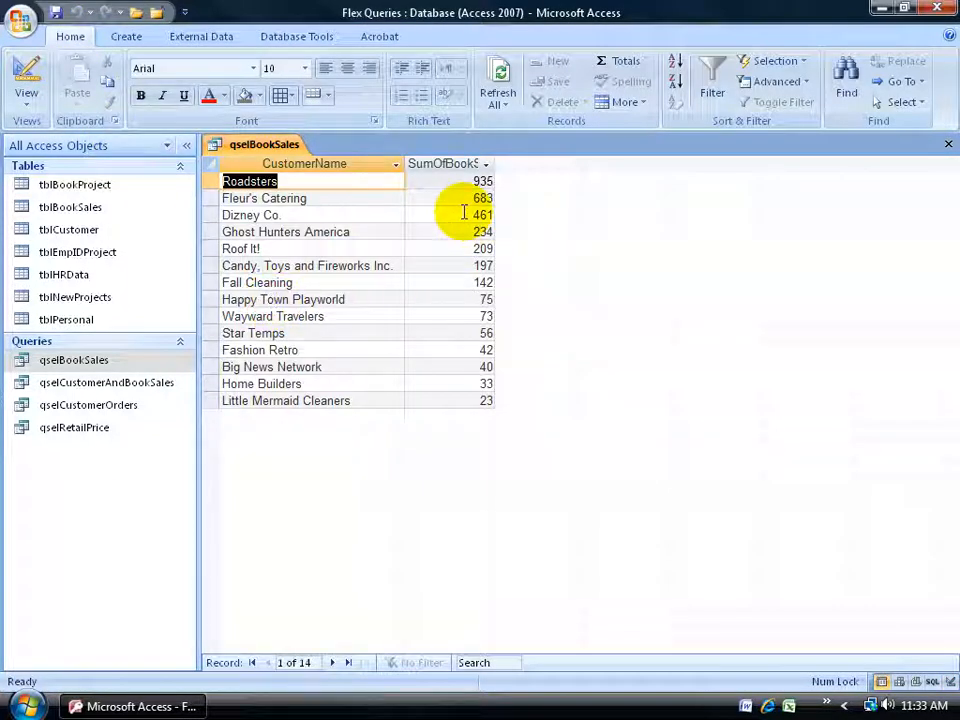